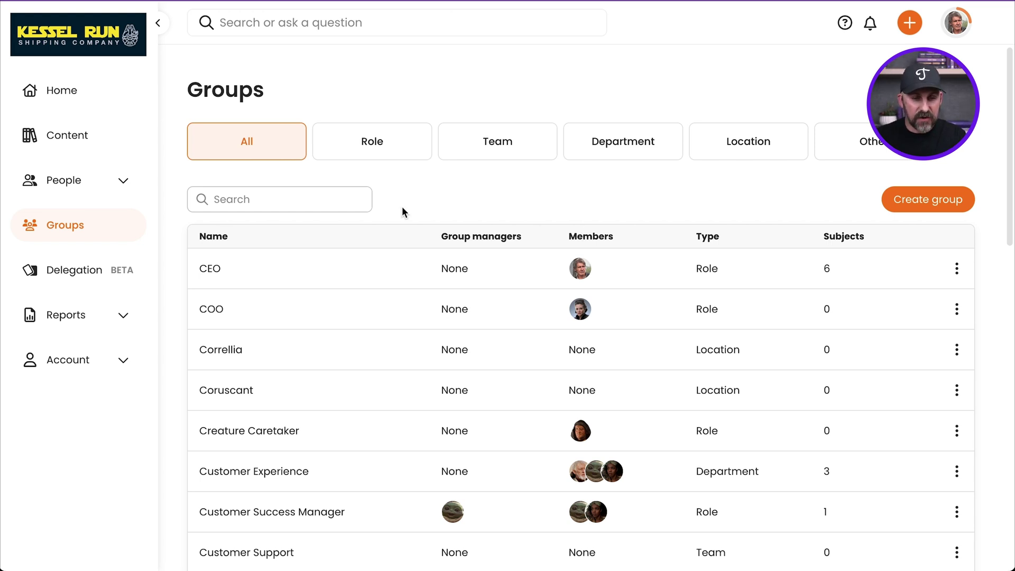
# Search groups for 'sal' and review the Sales Rep group's description and responsibilities
pyautogui.click(204, 193)
pyautogui.write('sales')
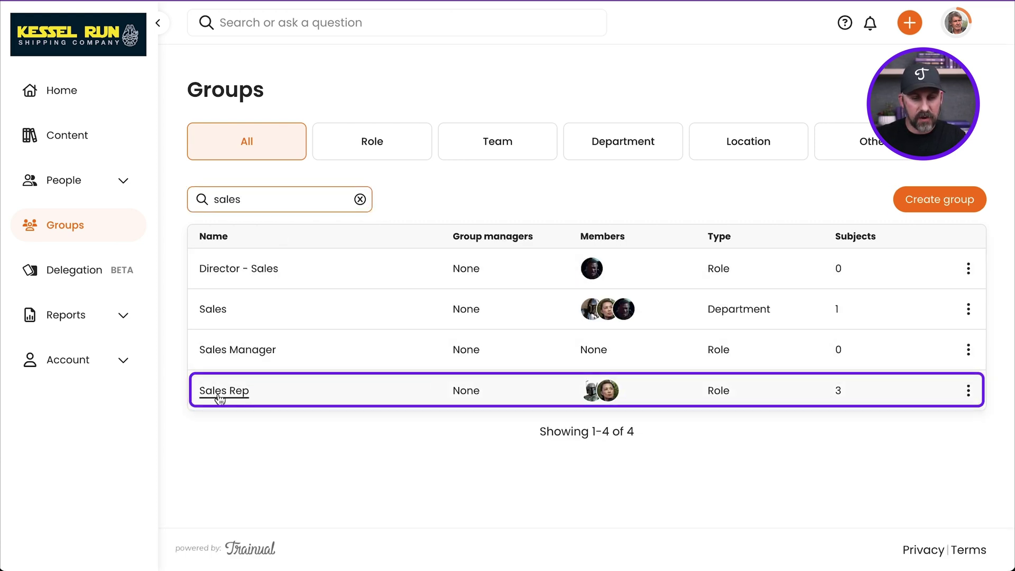
pyautogui.click(236, 392)
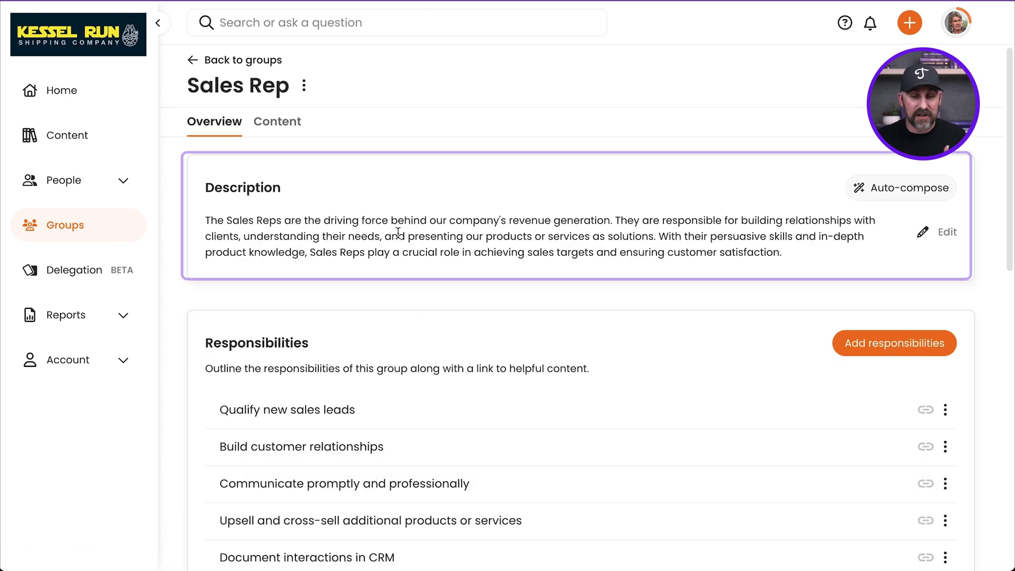
pyautogui.scroll(-2, 460, 363)
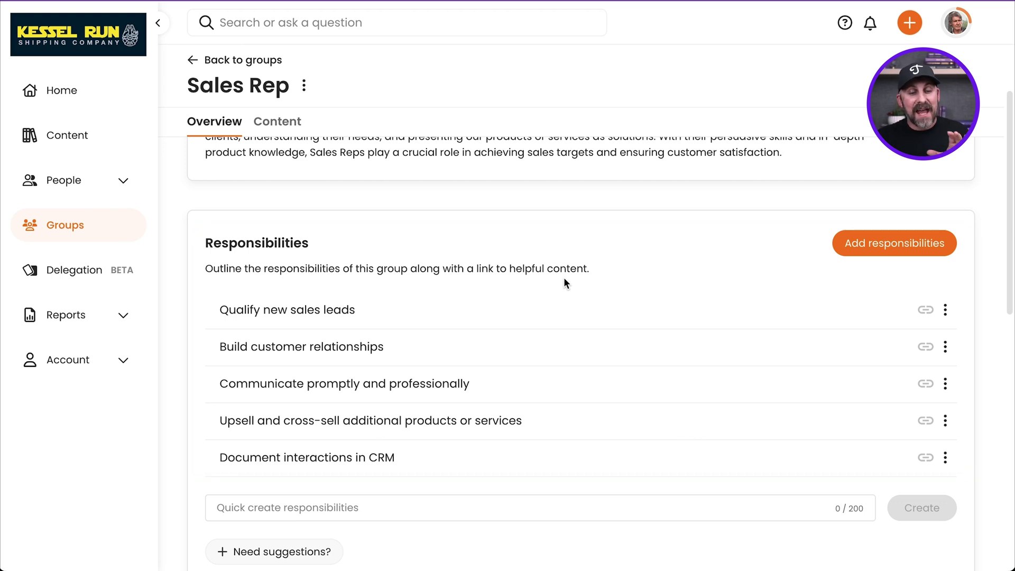
pyautogui.scroll(2, 566, 278)
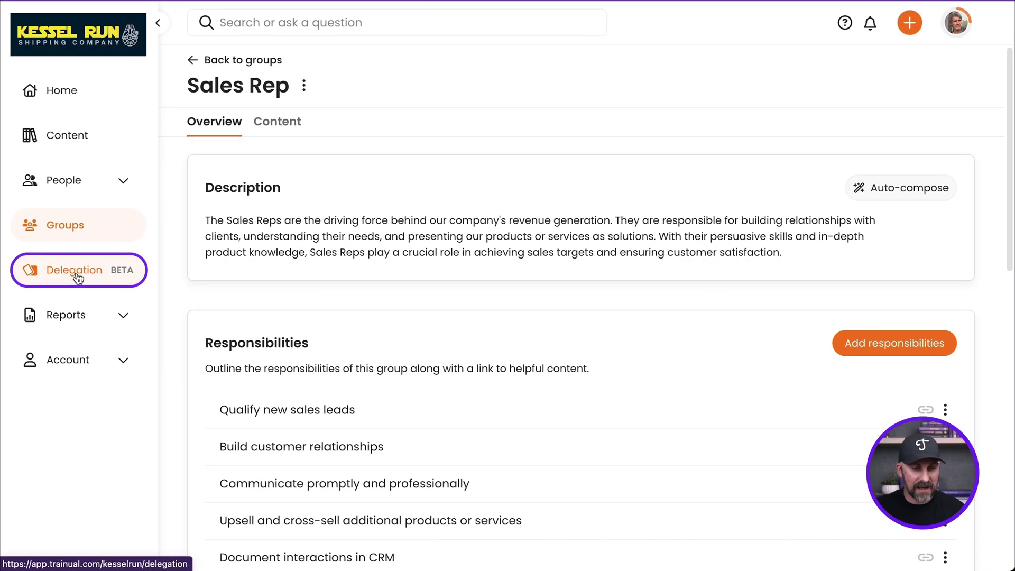
pyautogui.click(78, 279)
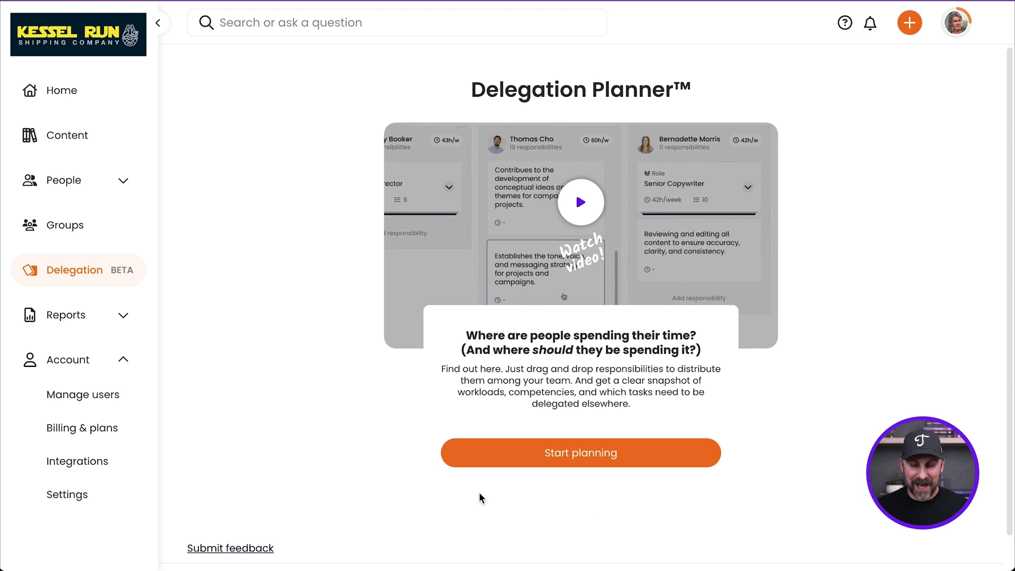
# Start a new delegation board named 'Sales Team Planning' and save it as a draft
pyautogui.click(561, 462)
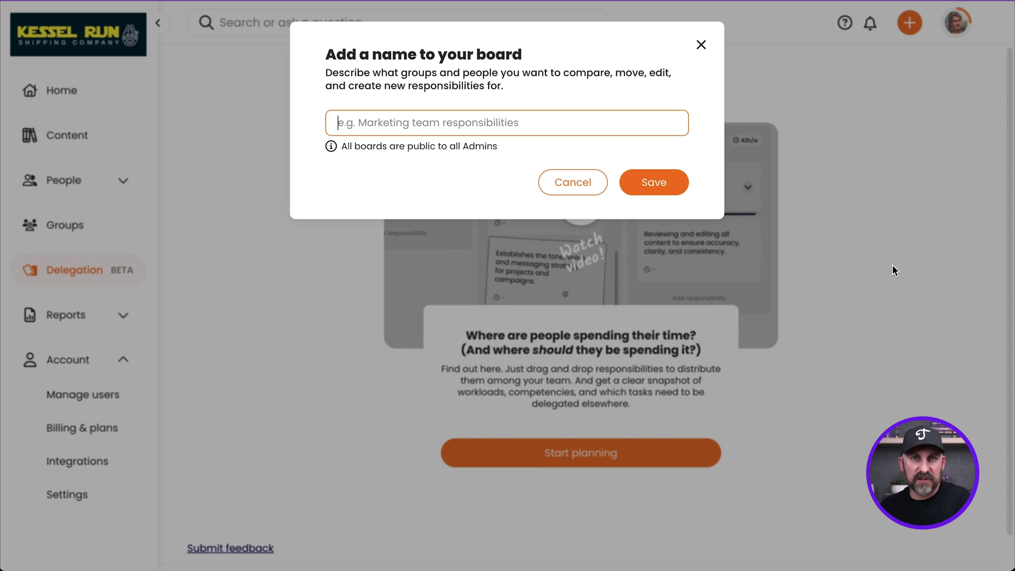
pyautogui.press('Tab')
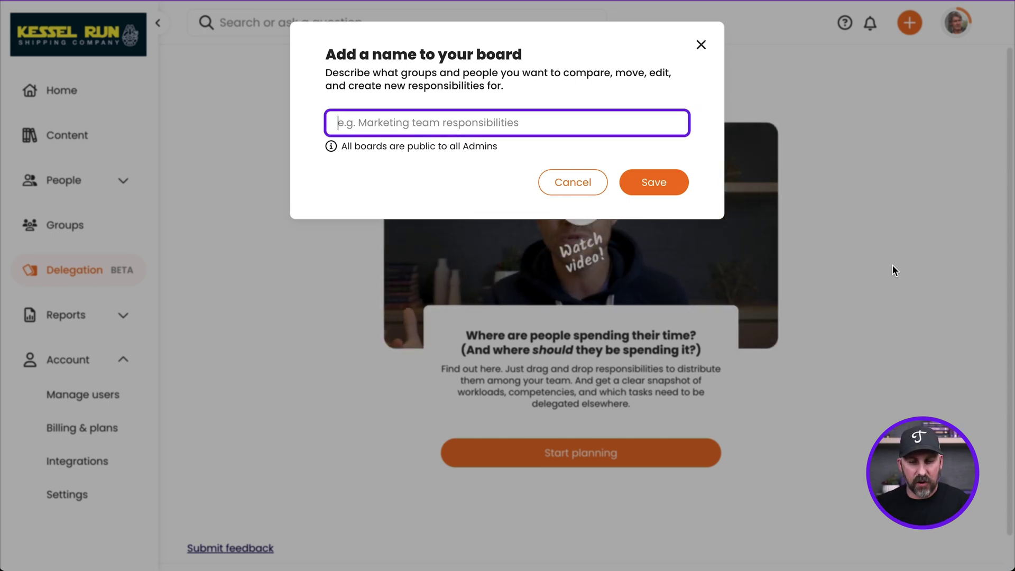
pyautogui.write('Sales')
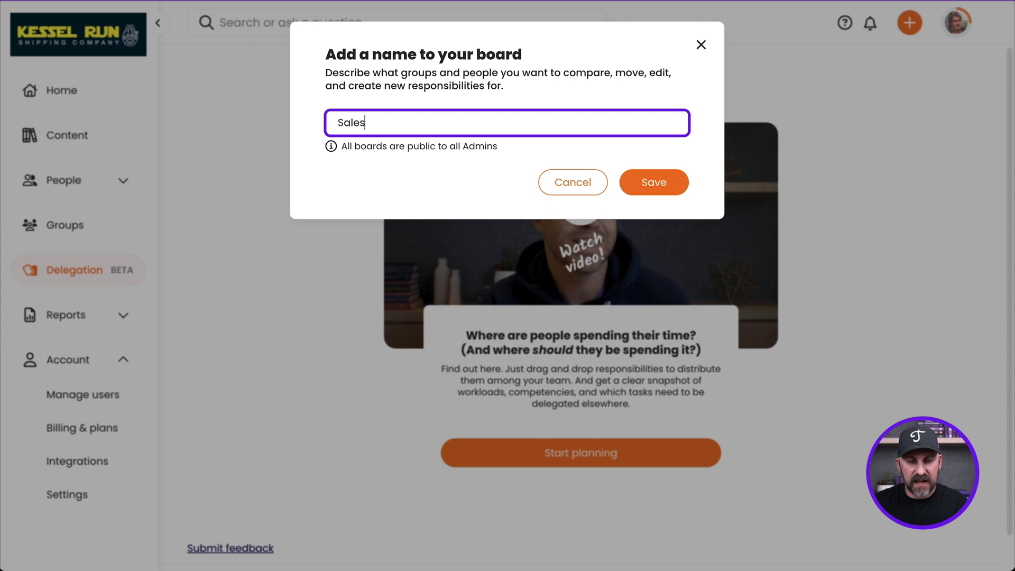
pyautogui.write(' Team Planning')
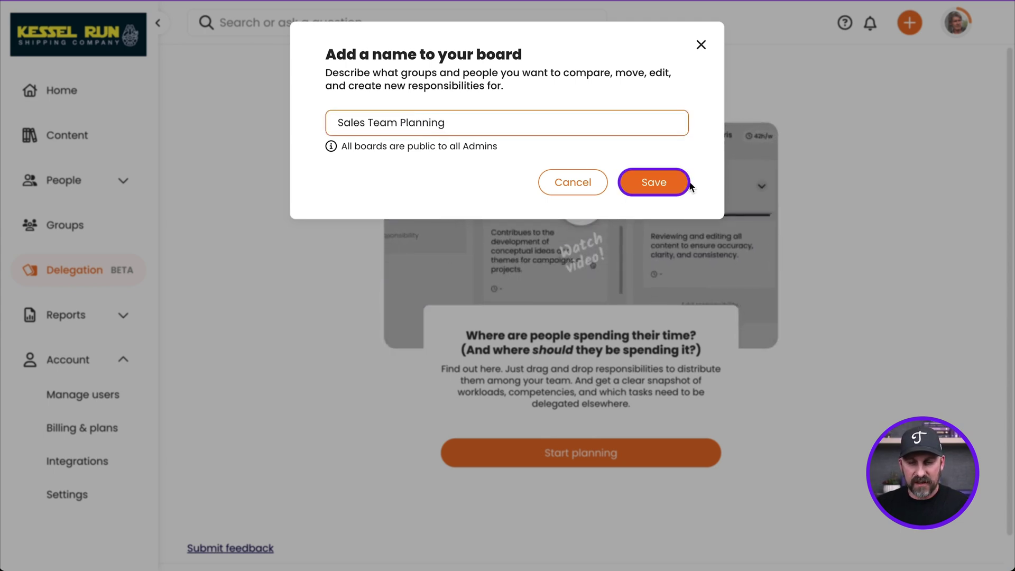
pyautogui.click(656, 184)
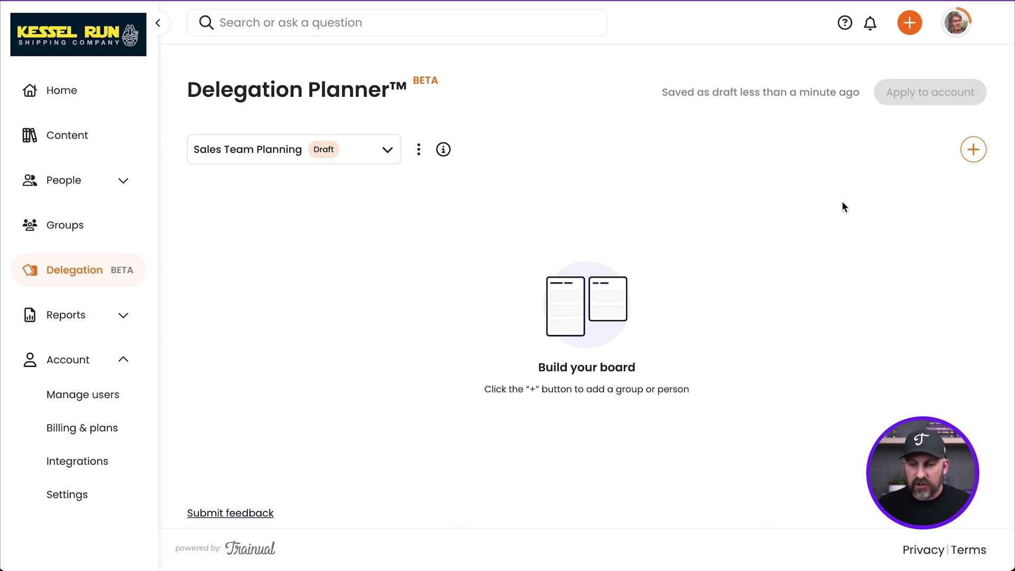
# Add the Sales Manager and Sales Rep groups to the board after searching groups for 'sale'
pyautogui.click(973, 149)
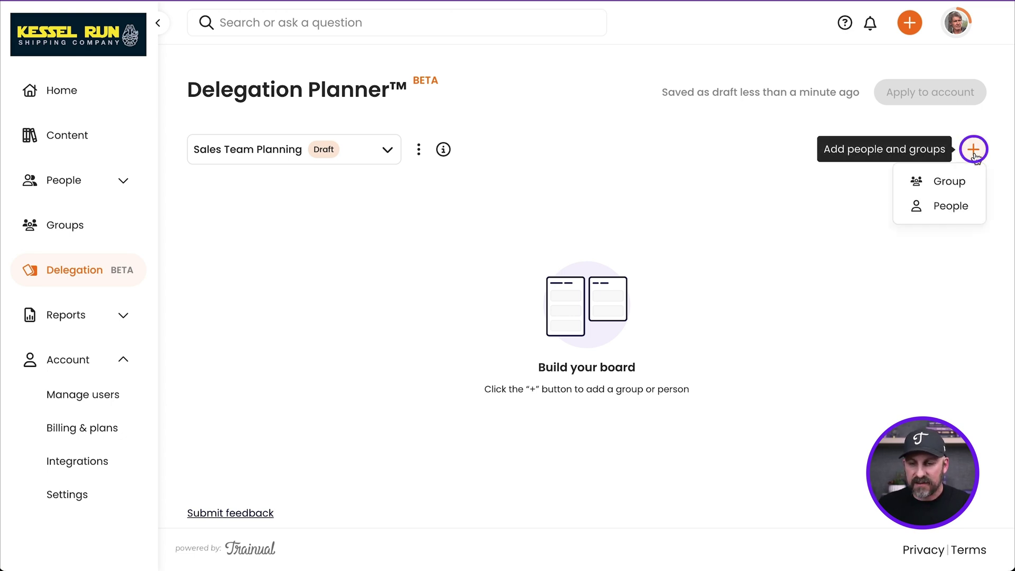
pyautogui.click(959, 188)
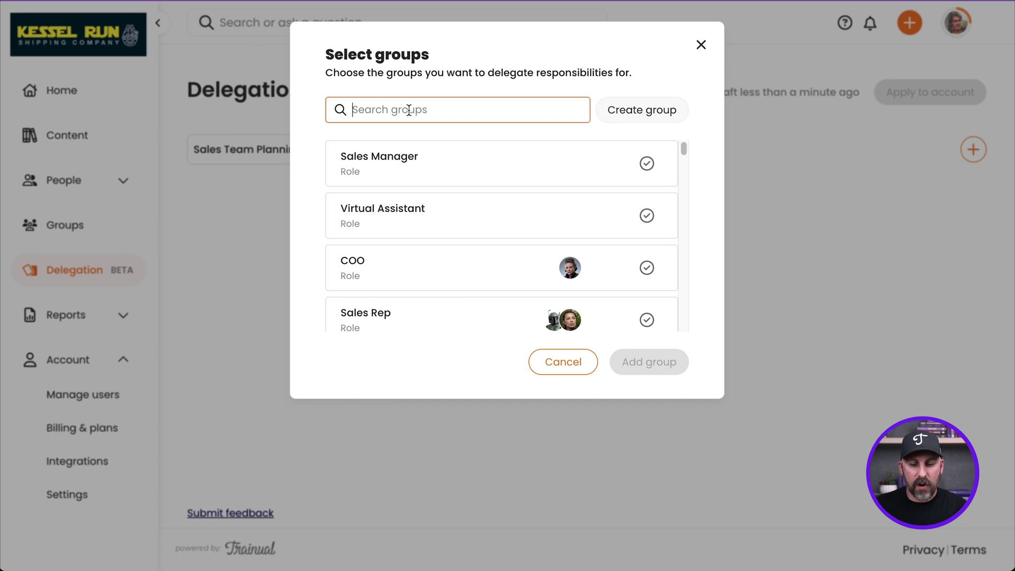
pyautogui.write('sale')
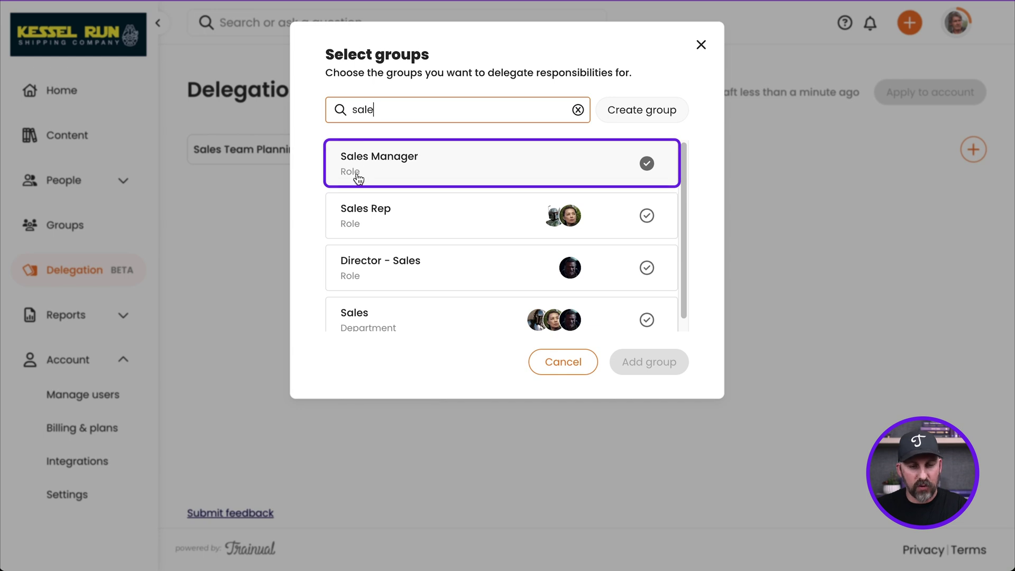
pyautogui.click(385, 214)
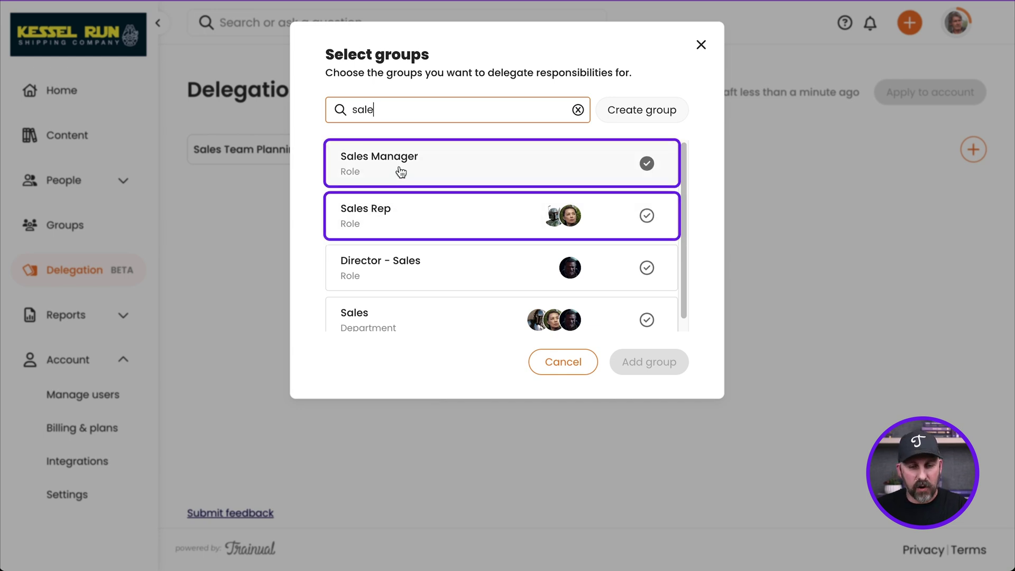
pyautogui.click(401, 173)
pyautogui.click(400, 208)
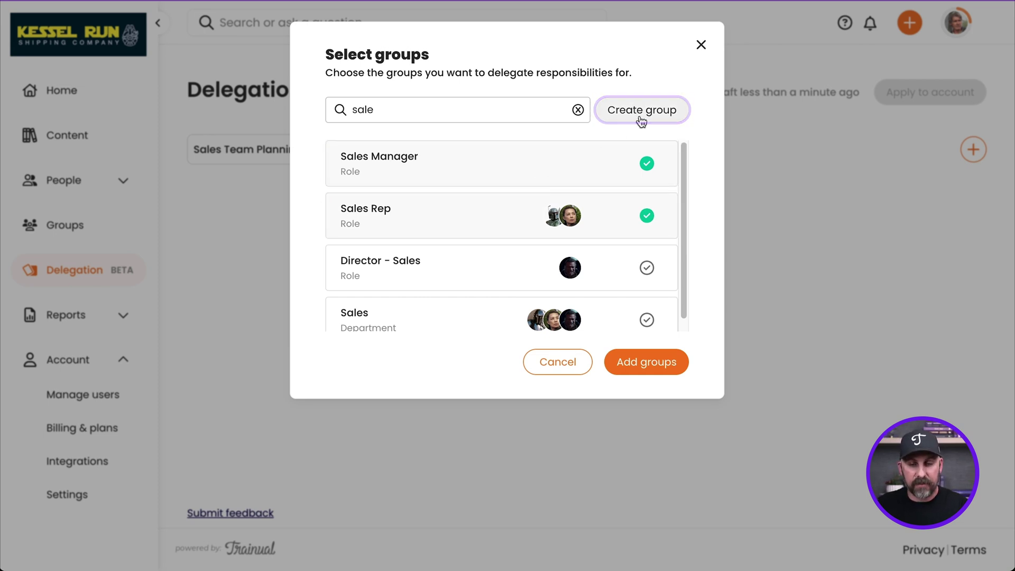
pyautogui.click(649, 364)
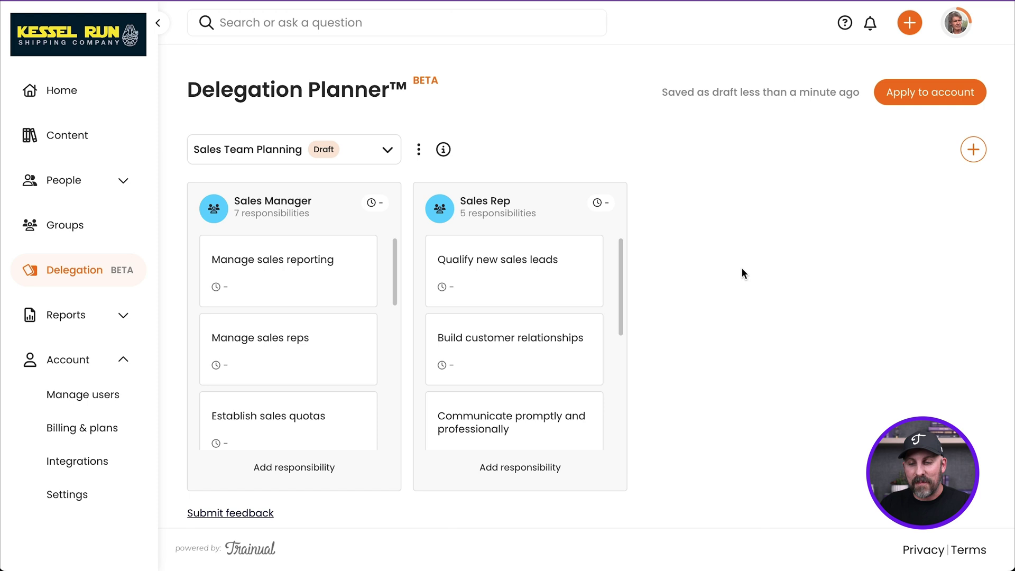
pyautogui.click(972, 150)
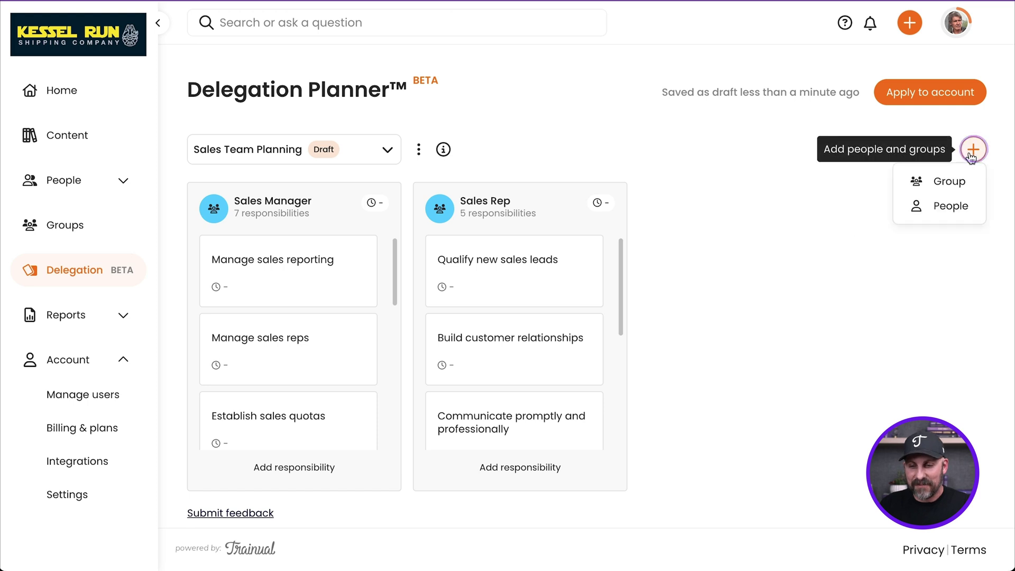
# Search People for the sales rep team member and add that person as a board column
pyautogui.click(955, 213)
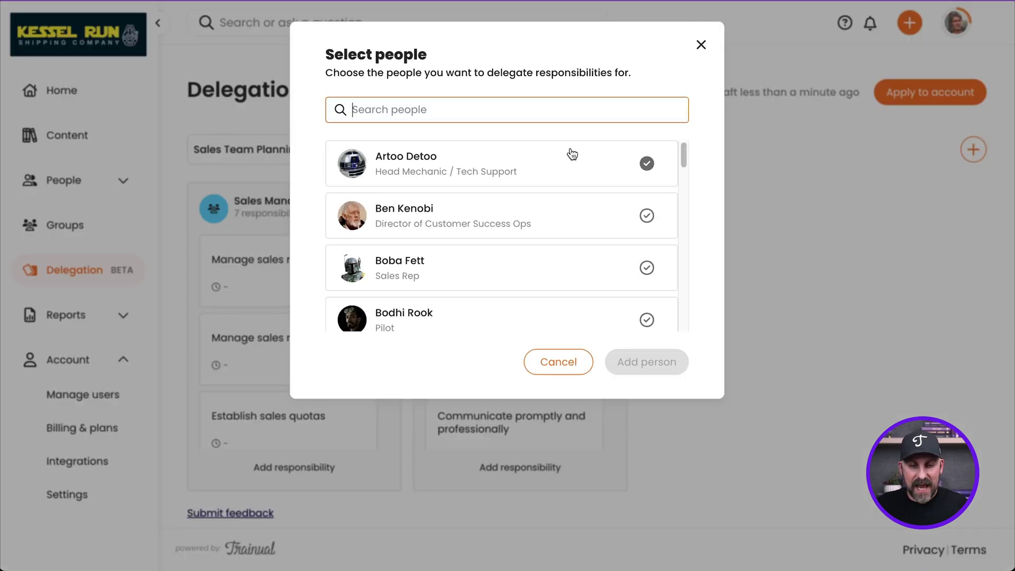
pyautogui.click(455, 107)
pyautogui.write('bob')
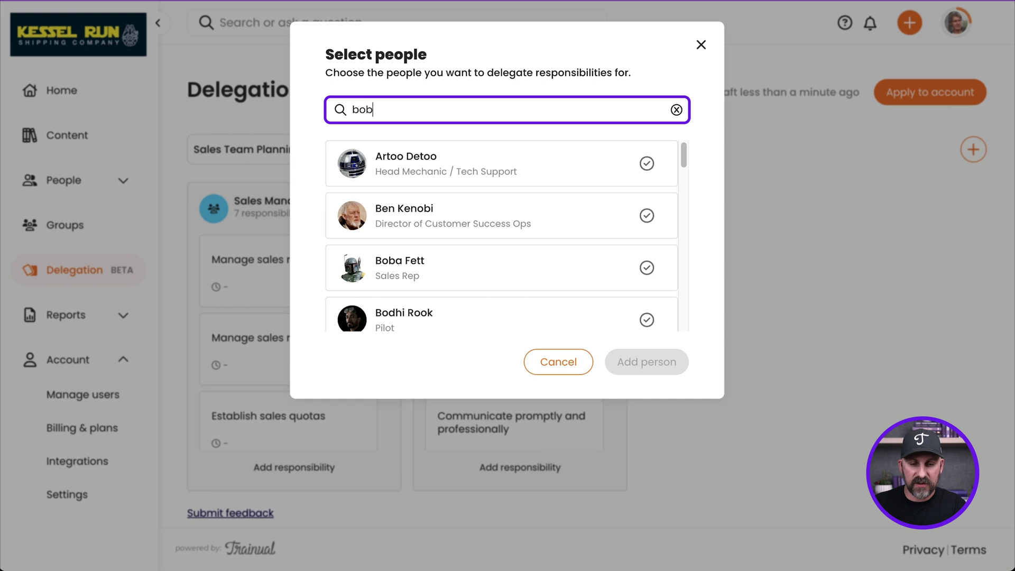
pyautogui.click(407, 168)
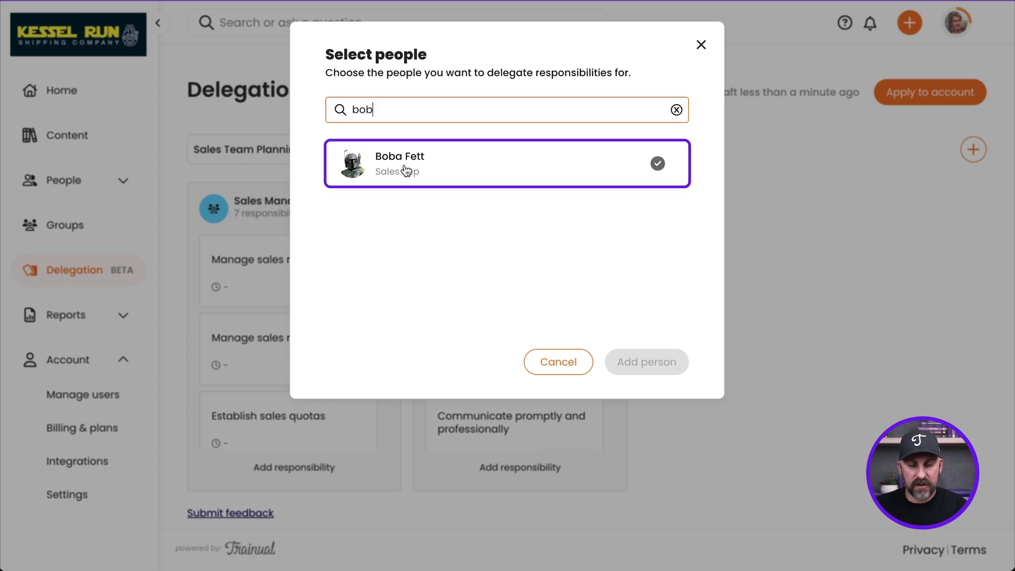
pyautogui.click(406, 169)
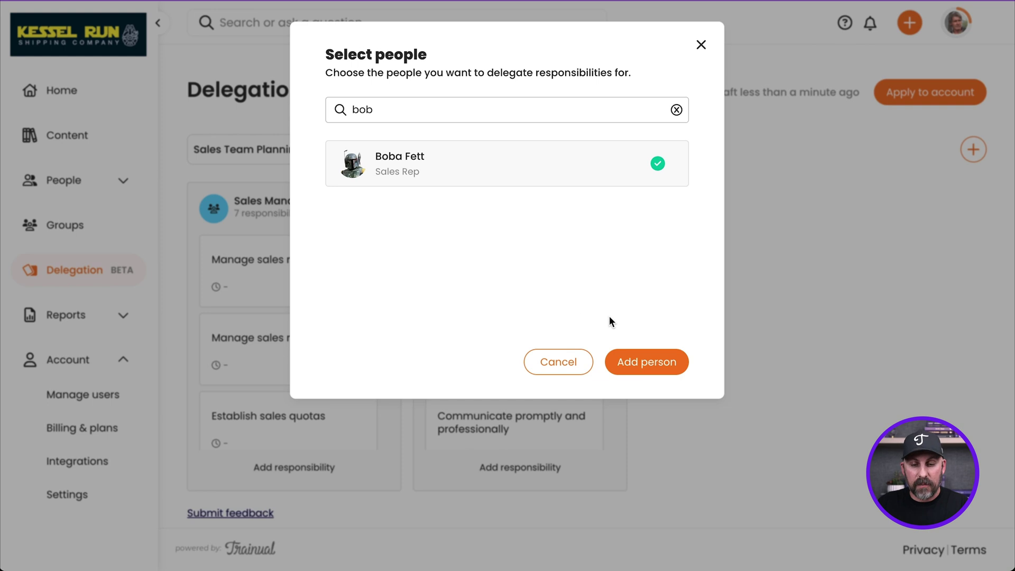
pyautogui.click(647, 362)
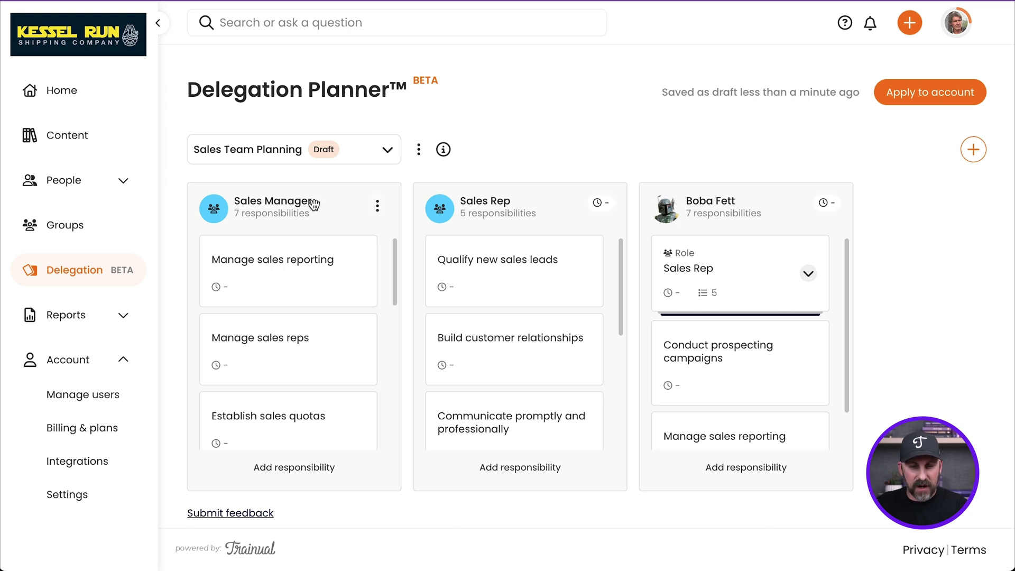
# Move the Sales Manager column to the third slot and review the person's Sales Rep role card
pyautogui.moveTo(310, 202); pyautogui.dragTo(753, 217)
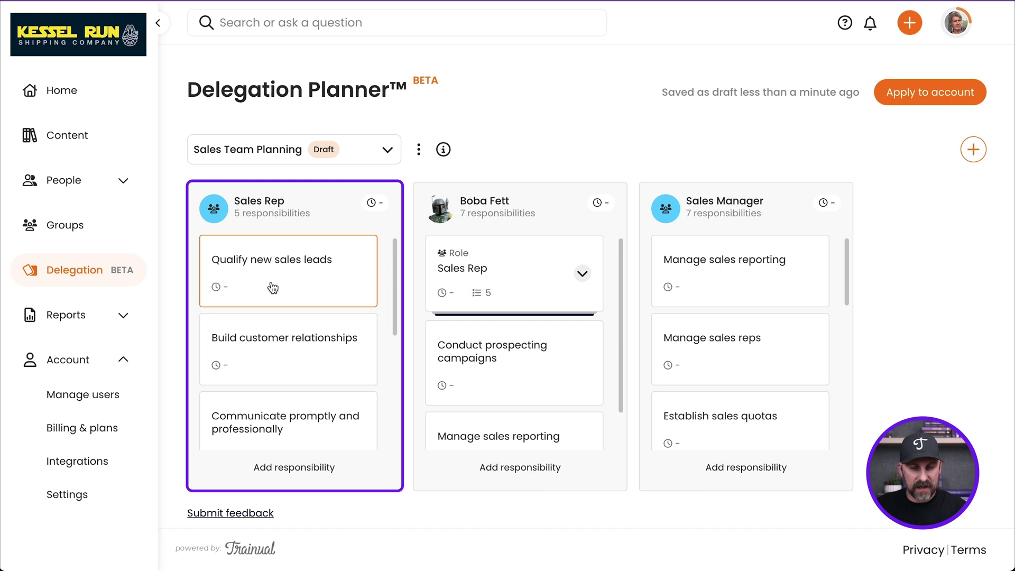
pyautogui.click(481, 291)
pyautogui.scroll(-1, 495, 351)
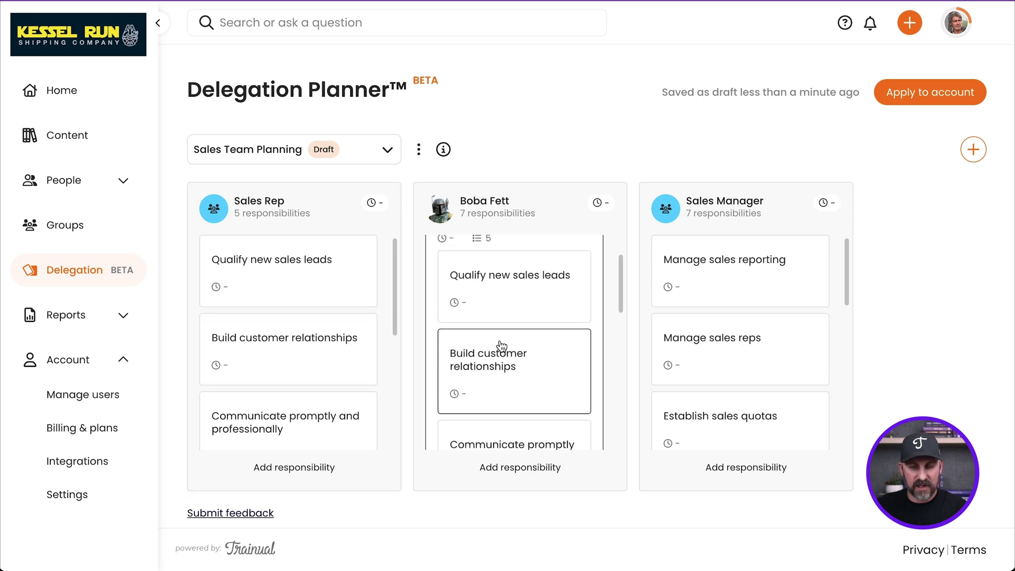
pyautogui.scroll(1, 497, 338)
pyautogui.click(521, 341)
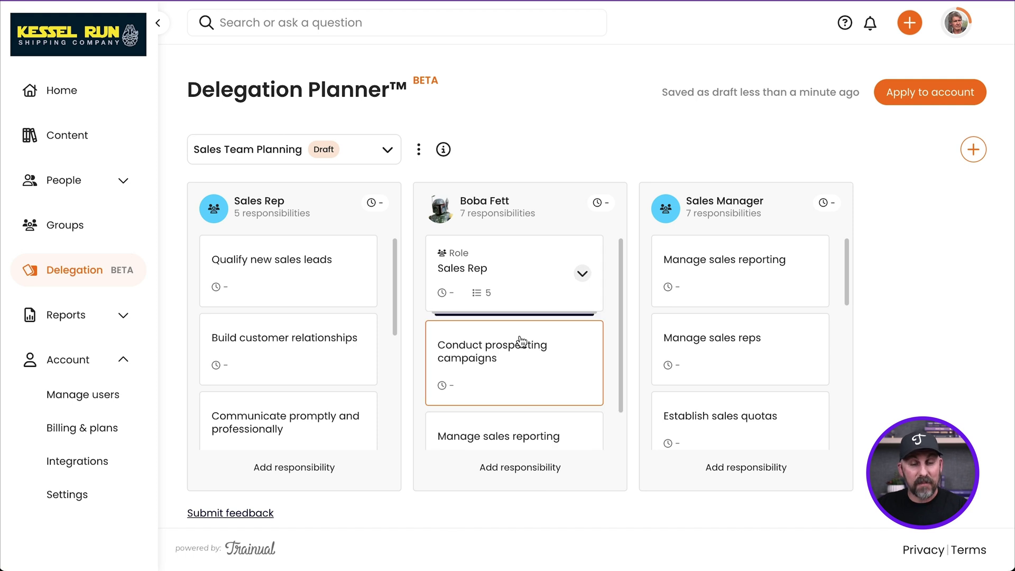
pyautogui.scroll(-1, 521, 341)
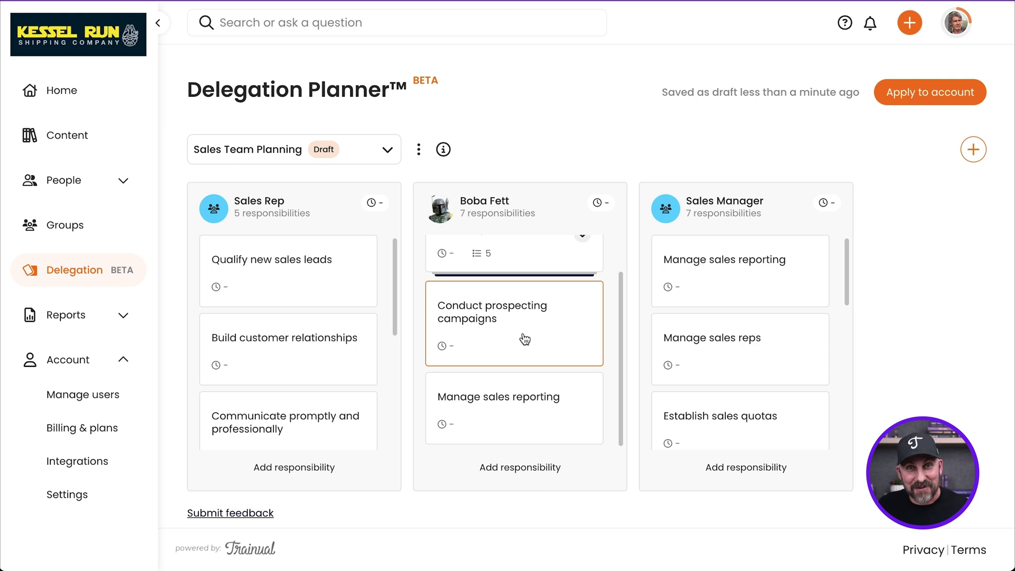
pyautogui.scroll(1, 508, 331)
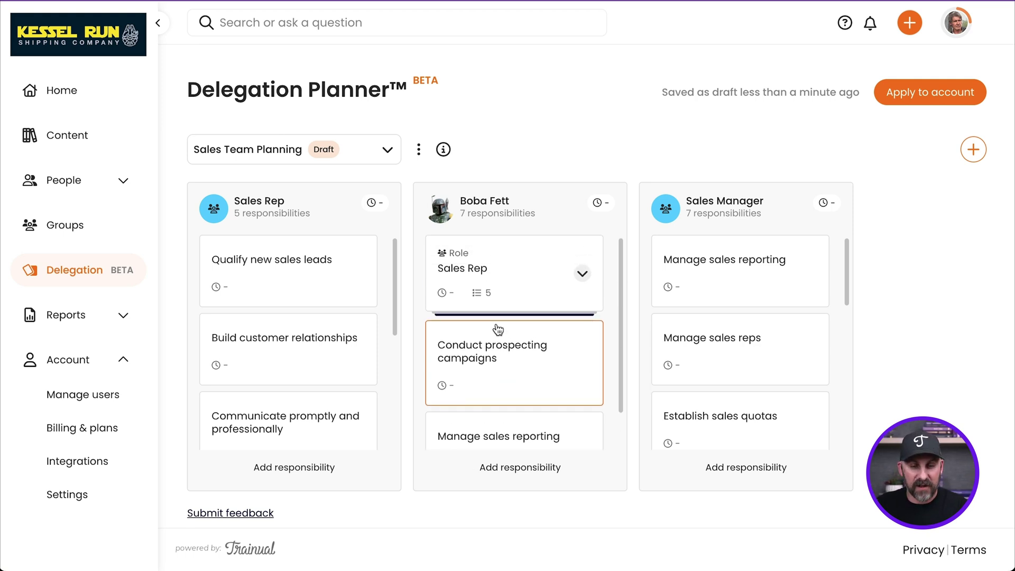
# Open the team member's profile and scroll through his groups and responsibilities
pyautogui.click(442, 213)
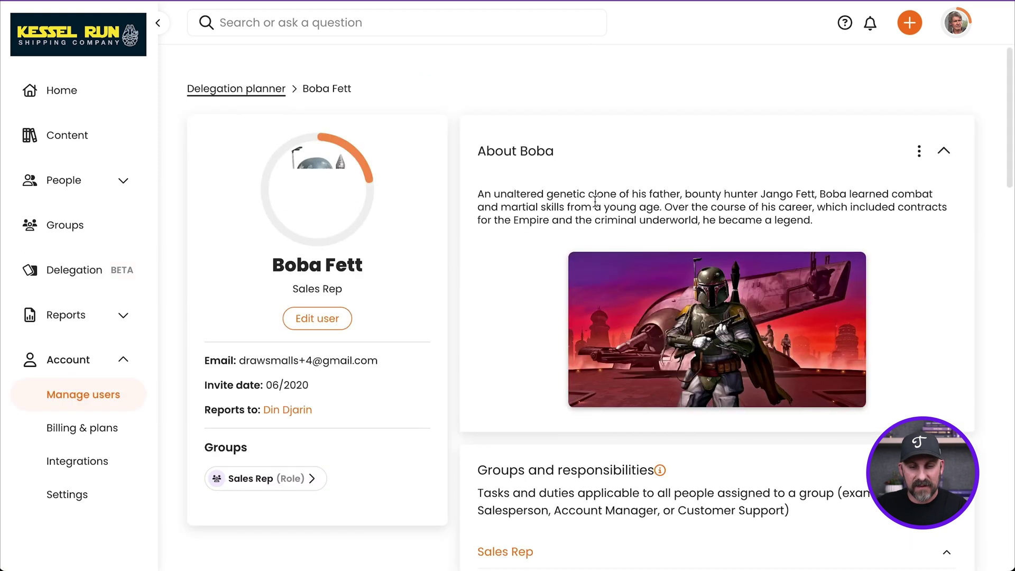
pyautogui.scroll(-7, 685, 330)
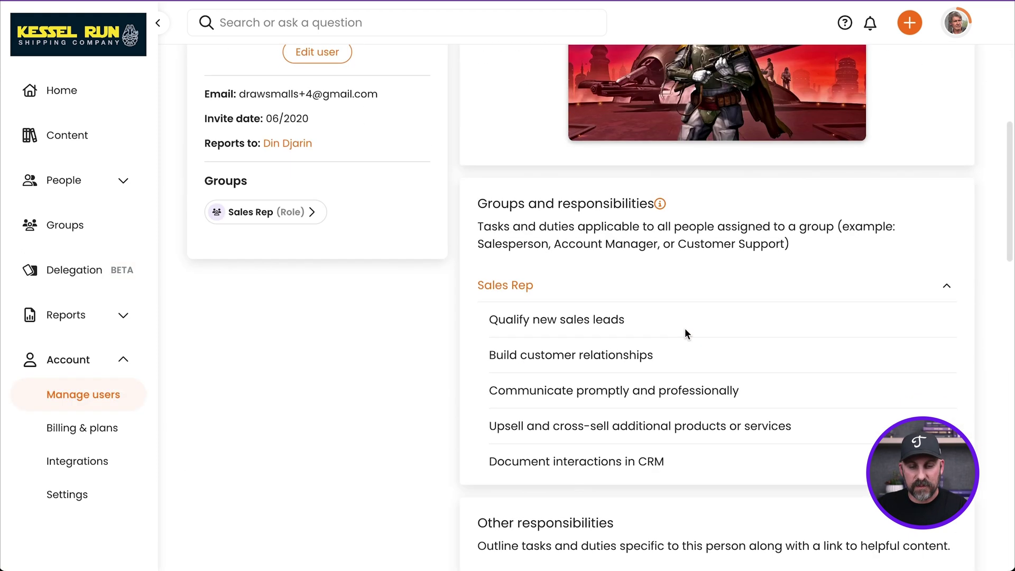
pyautogui.scroll(-4, 684, 327)
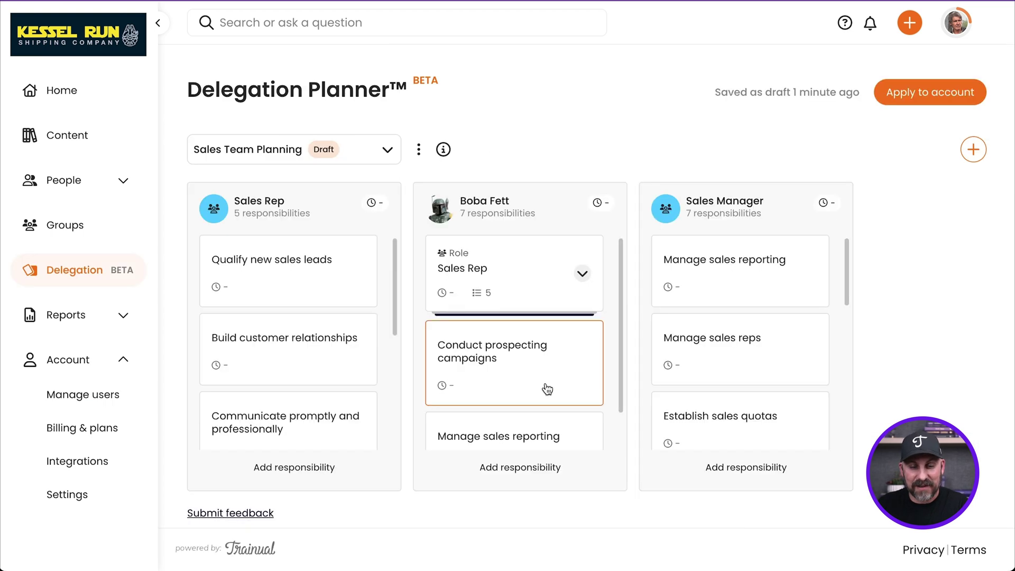
# Back on the board, cancel a new responsibility entry and open Conduct prospecting campaigns details
pyautogui.scroll(-1, 561, 392)
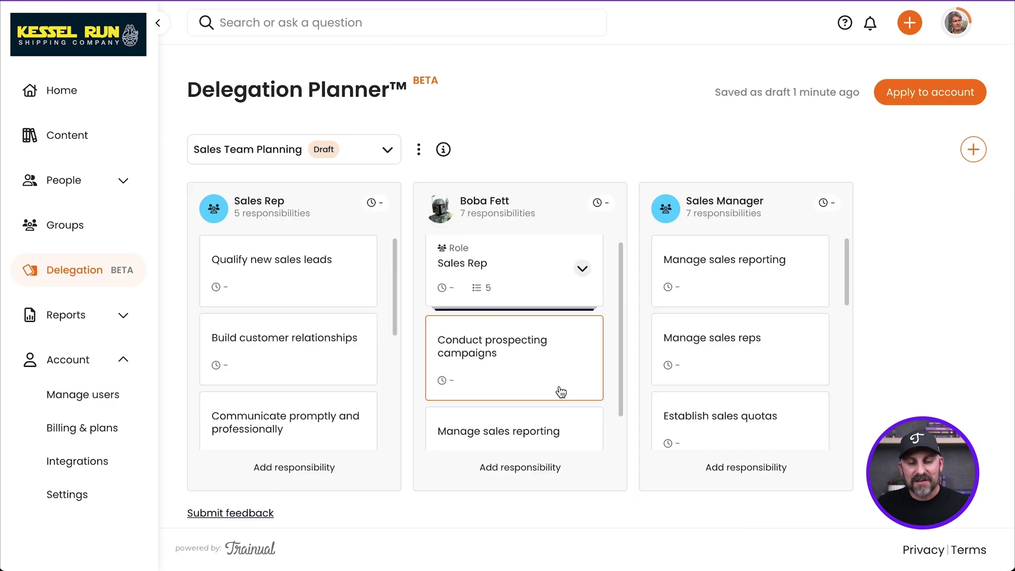
pyautogui.scroll(-1, 561, 391)
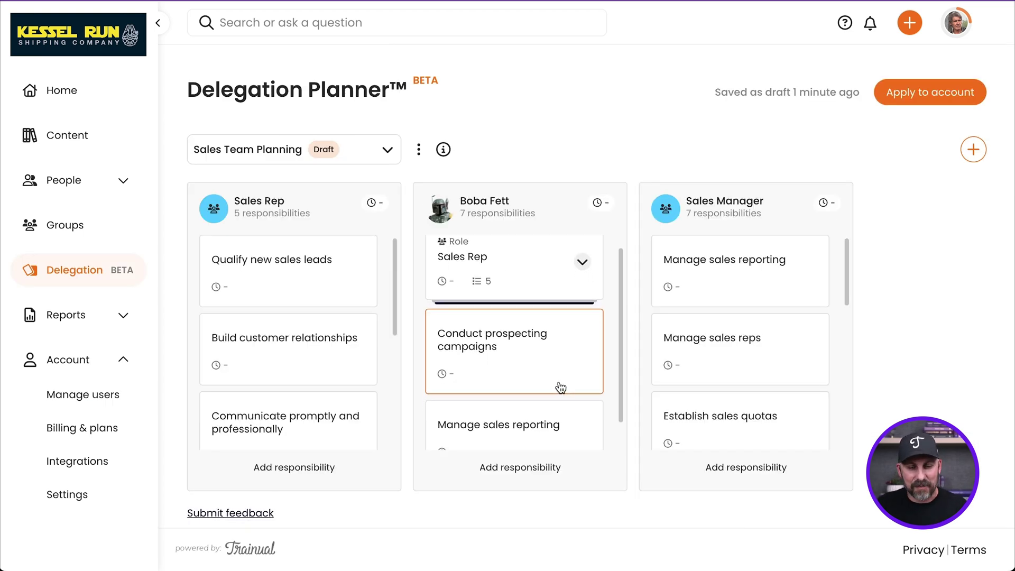
pyautogui.click(521, 470)
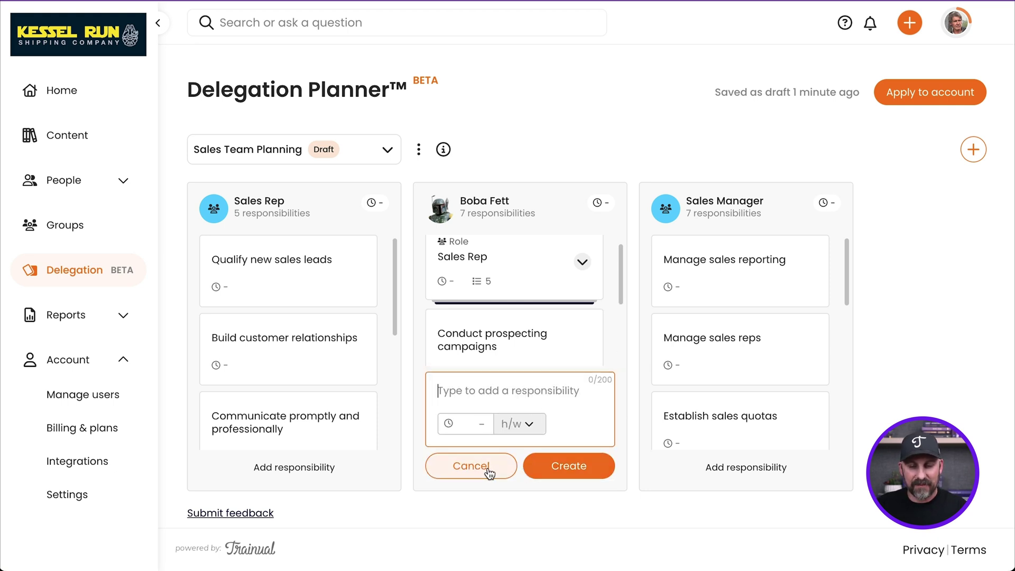
pyautogui.click(487, 472)
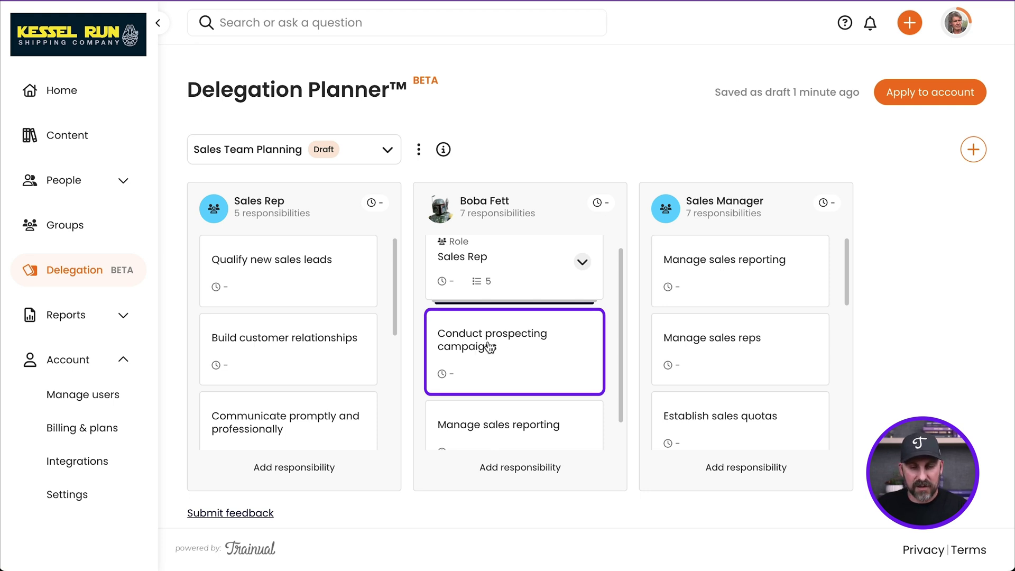
pyautogui.click(492, 342)
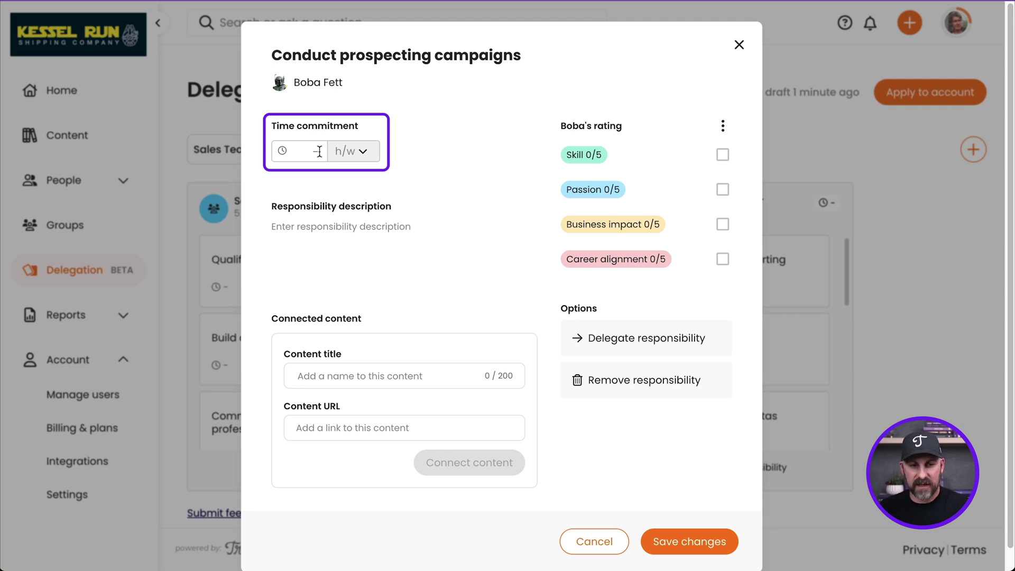
# Set the time commitment to 5 hours per month and paste in the responsibility description
pyautogui.write('5')
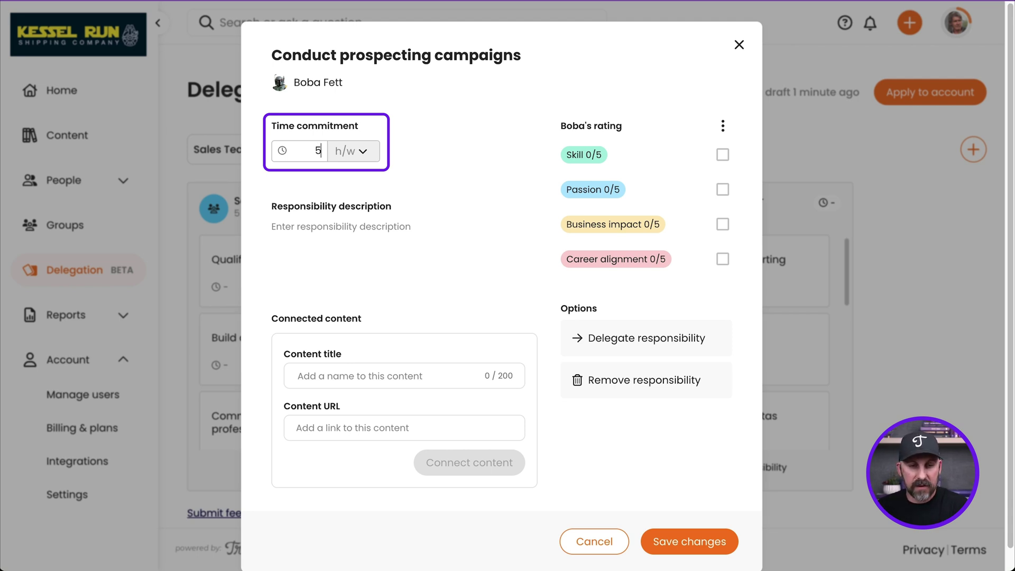
pyautogui.click(345, 154)
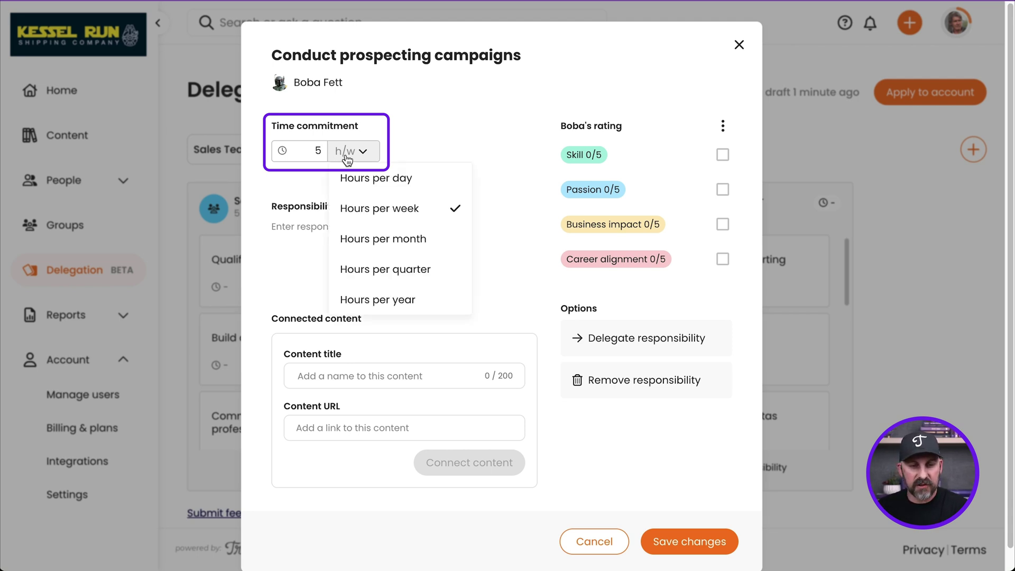
pyautogui.click(395, 239)
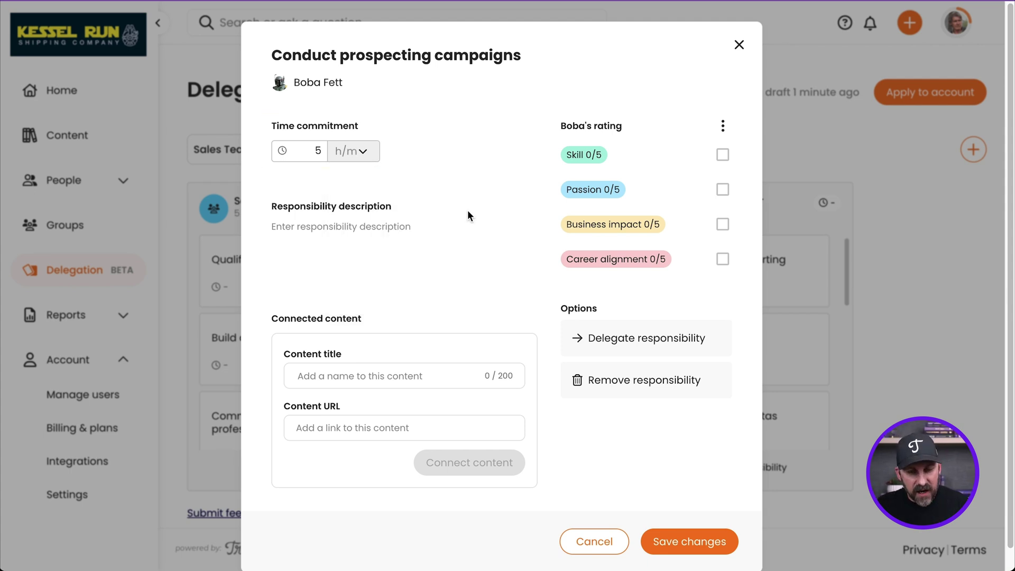
pyautogui.click(333, 241)
pyautogui.click(318, 239)
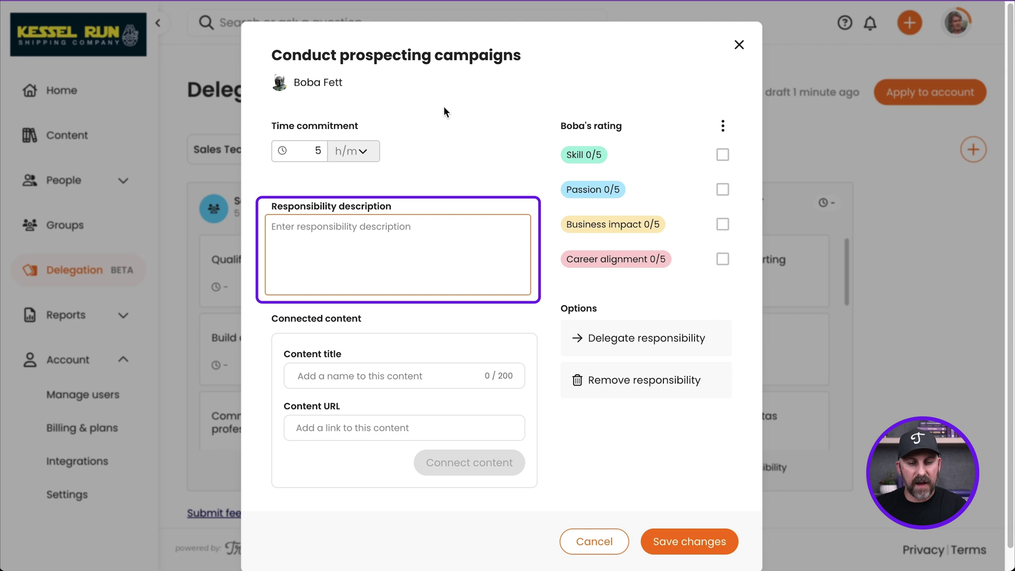
pyautogui.write('This includes reviewing current industry information to define a group to target, building a prospect list, researching them and developing the outreach strategy.')
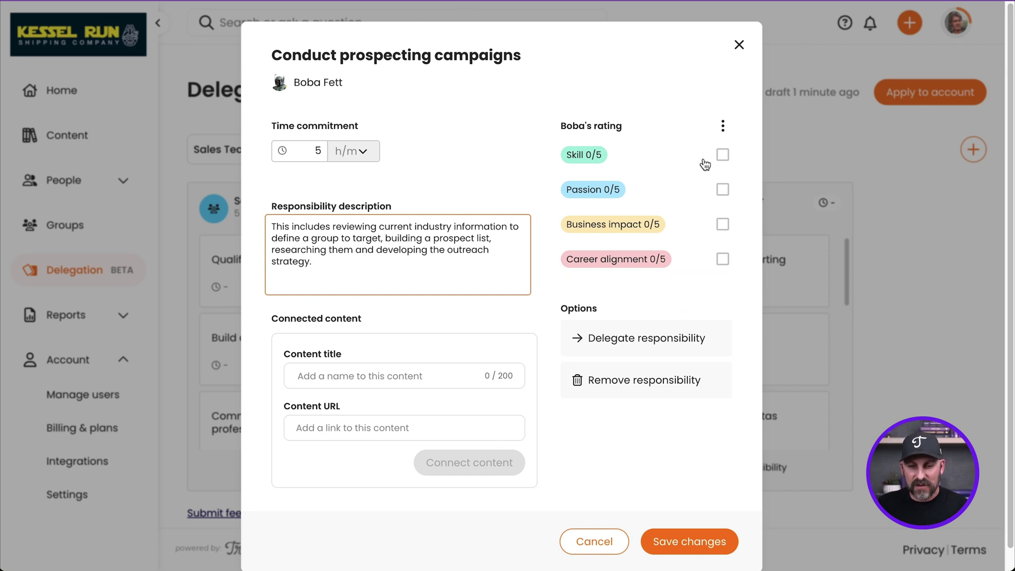
# Switch on the Skill rating for the prospecting responsibility
pyautogui.click(722, 156)
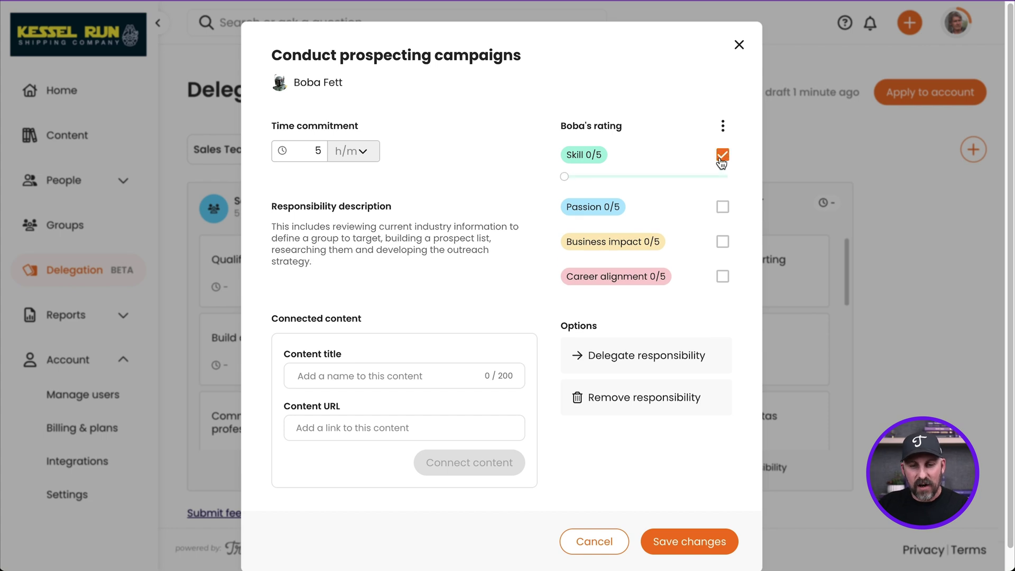
# Rate Skill at 5/5 and enable Passion at 3/5
pyautogui.moveTo(564, 177)
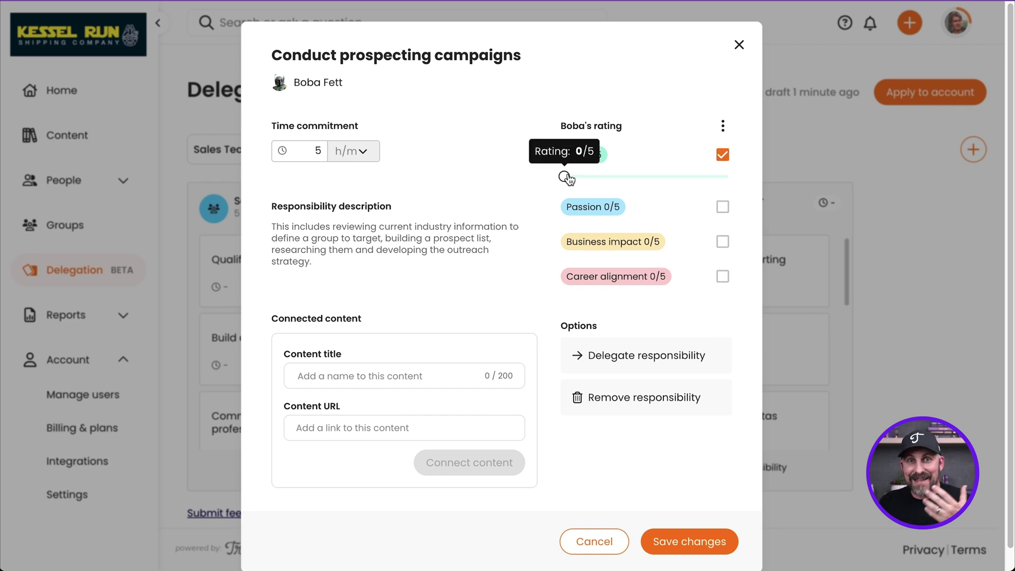
pyautogui.moveTo(560, 176); pyautogui.dragTo(741, 180)
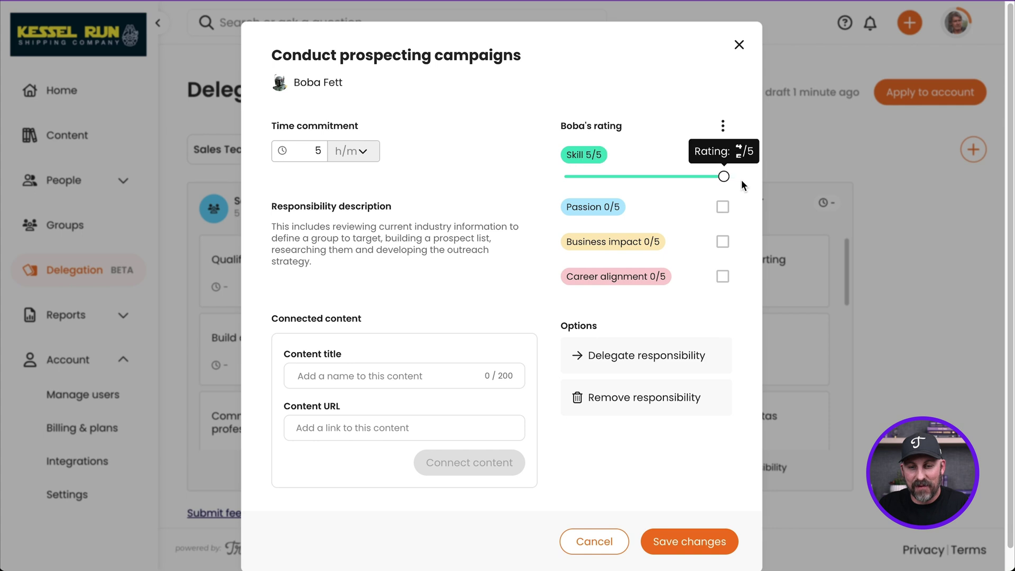
pyautogui.click(722, 207)
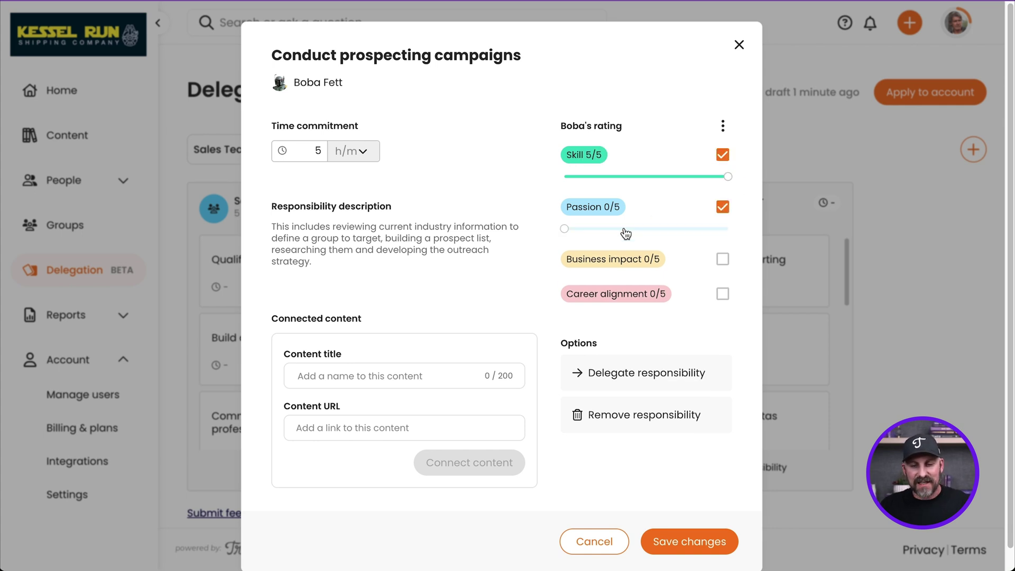
pyautogui.moveTo(564, 230)
pyautogui.moveTo(565, 230); pyautogui.dragTo(621, 235)
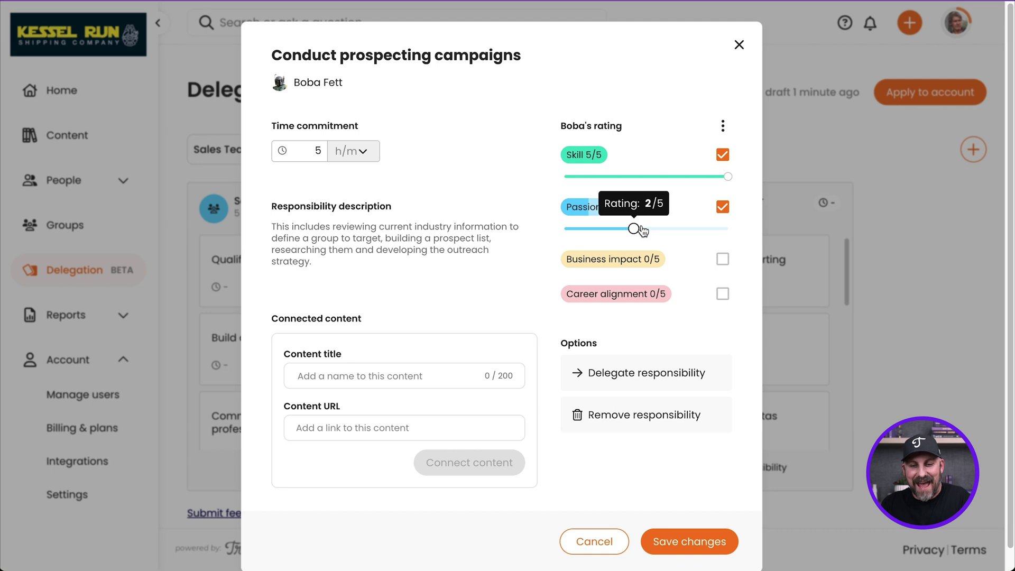
pyautogui.moveTo(641, 230); pyautogui.dragTo(659, 226)
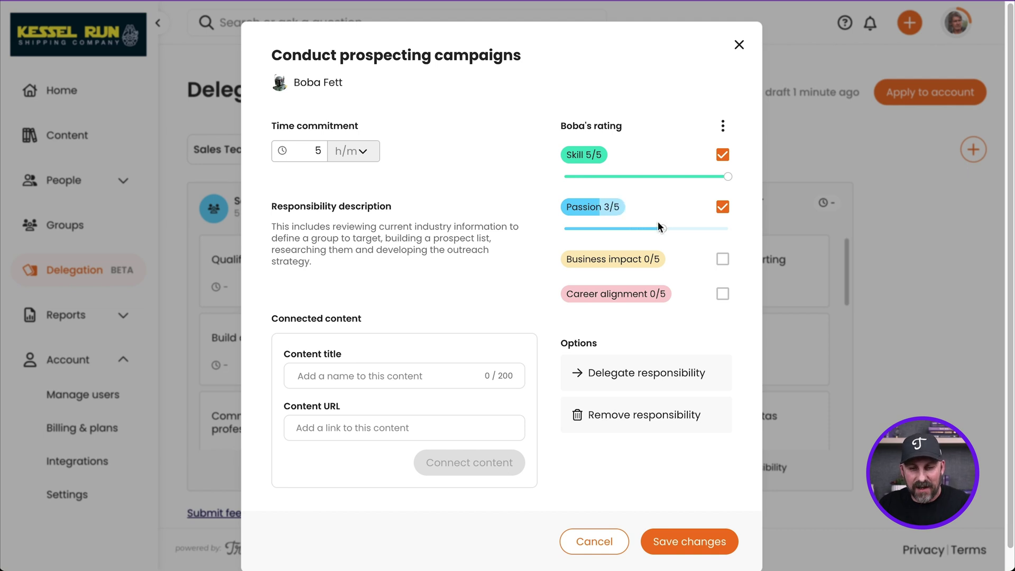
# Rate Business impact 5/5 and Career alignment 2/5, then save the responsibility
pyautogui.click(722, 258)
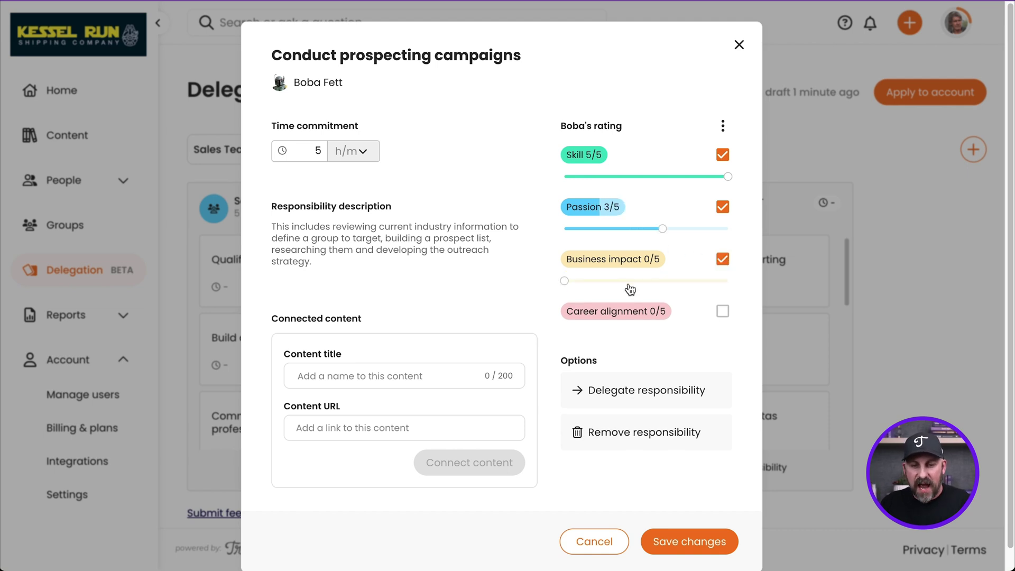
pyautogui.moveTo(565, 282); pyautogui.dragTo(714, 284)
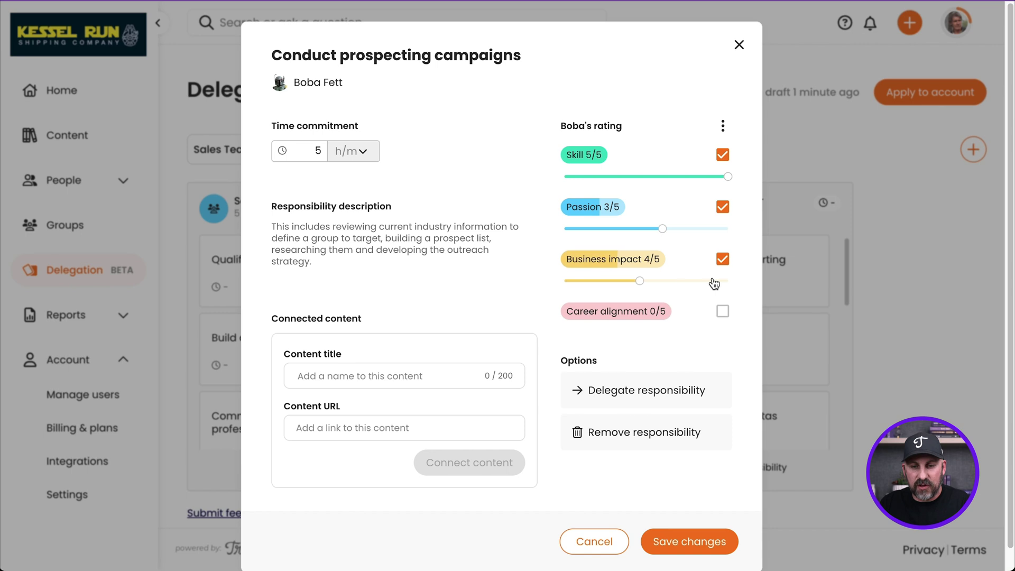
pyautogui.click(714, 284)
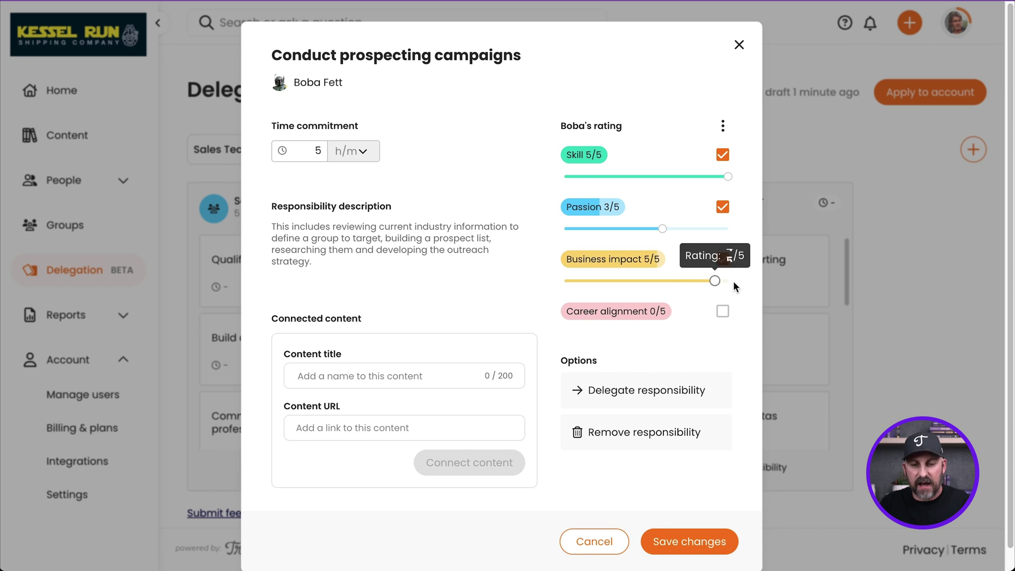
pyautogui.click(718, 314)
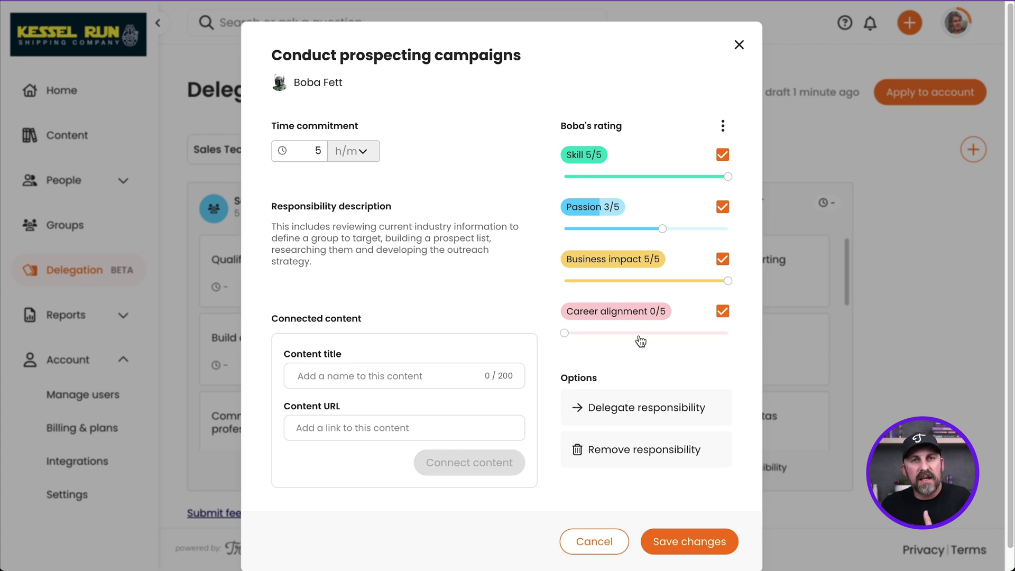
pyautogui.click(637, 342)
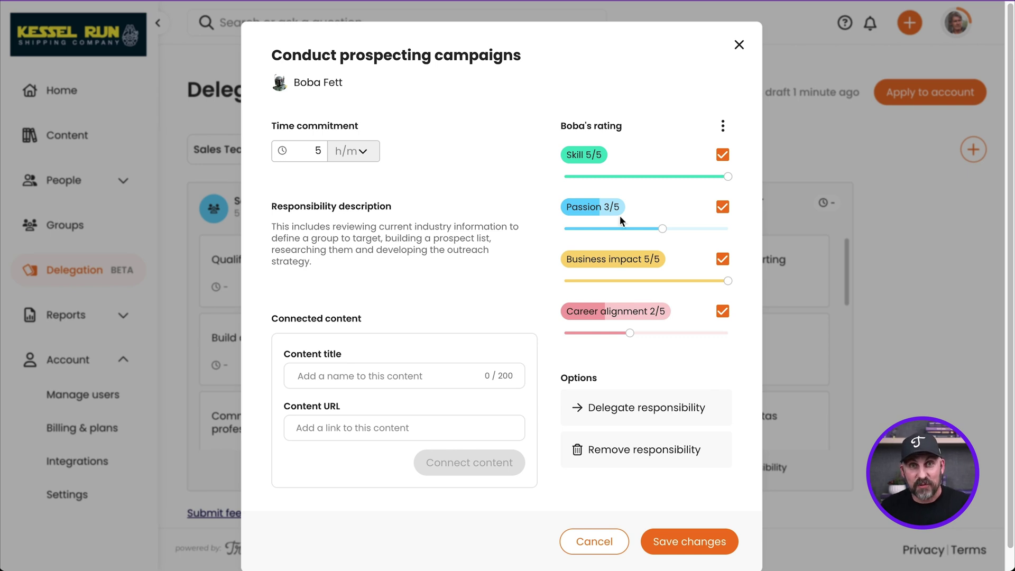
pyautogui.click(690, 542)
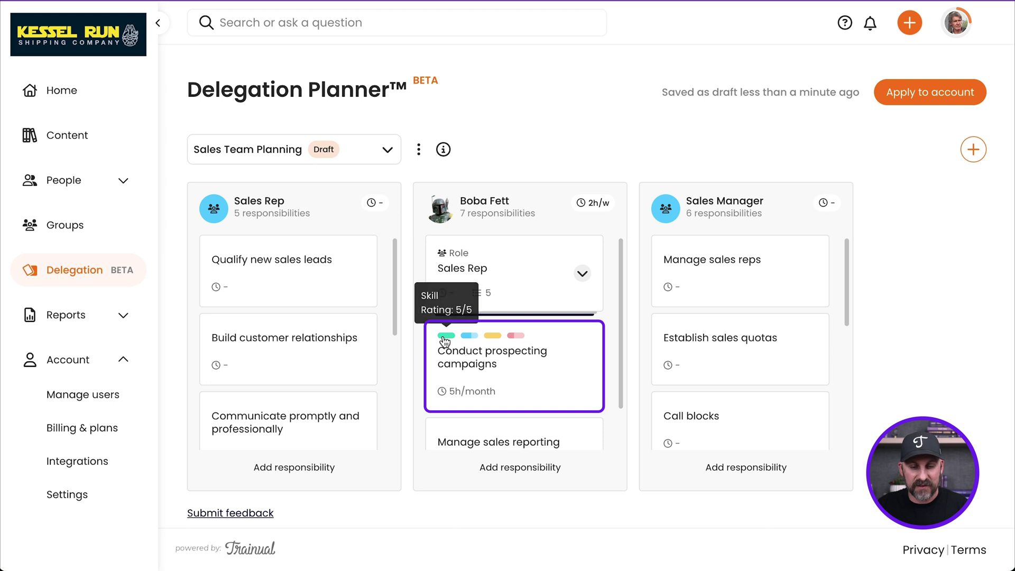
# Show the four labelled rating colours on the 5h/month Conduct prospecting campaigns card
pyautogui.click(494, 338)
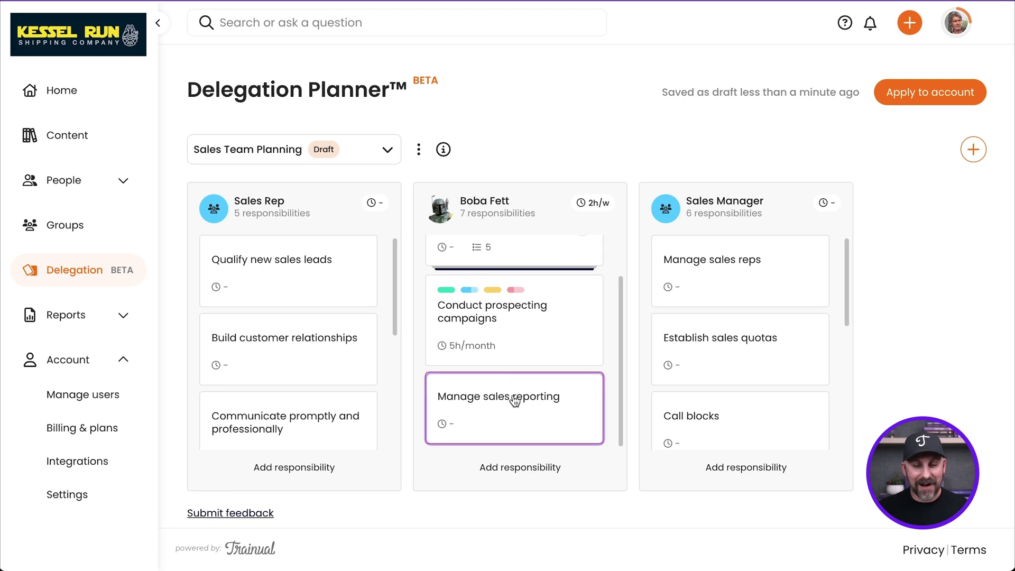
# Move the Manage sales reporting card from the team member's column into the Sales Manager column
pyautogui.moveTo(504, 405)
pyautogui.mouseDown()
pyautogui.moveTo(608, 350)
pyautogui.moveTo(720, 264)
pyautogui.mouseUp()
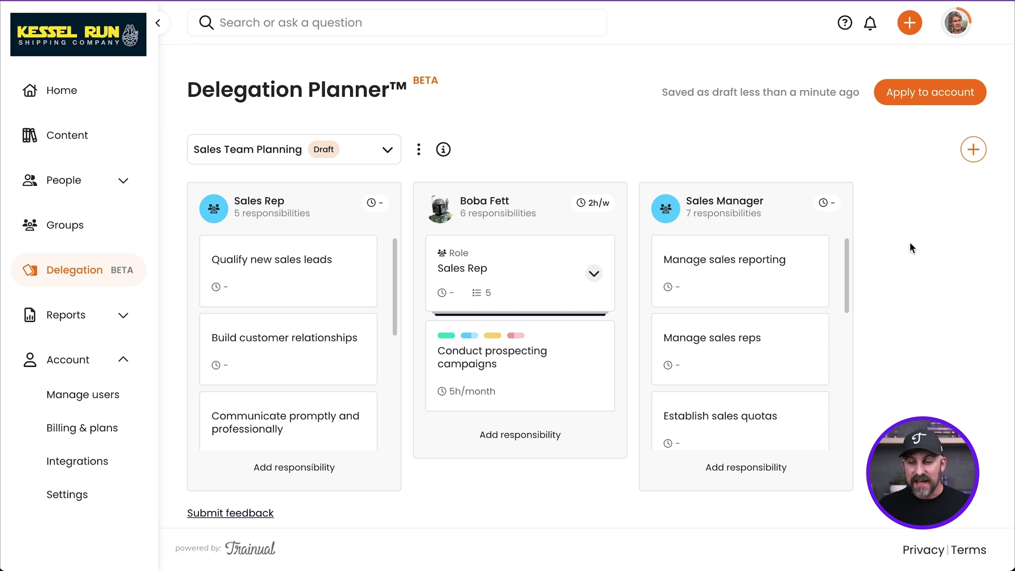
# Apply the Sales Team Planning delegation board to the account
pyautogui.click(927, 98)
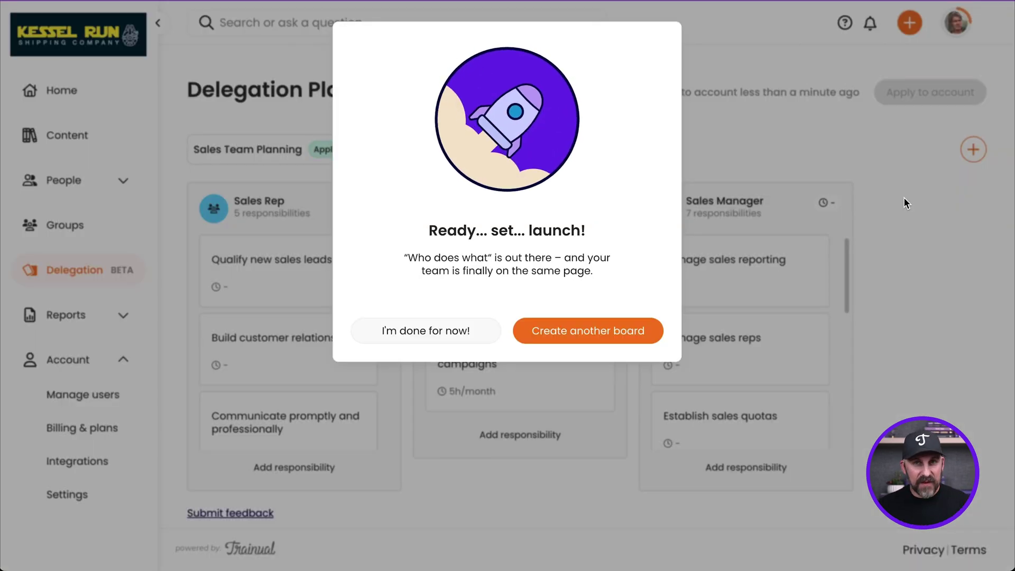